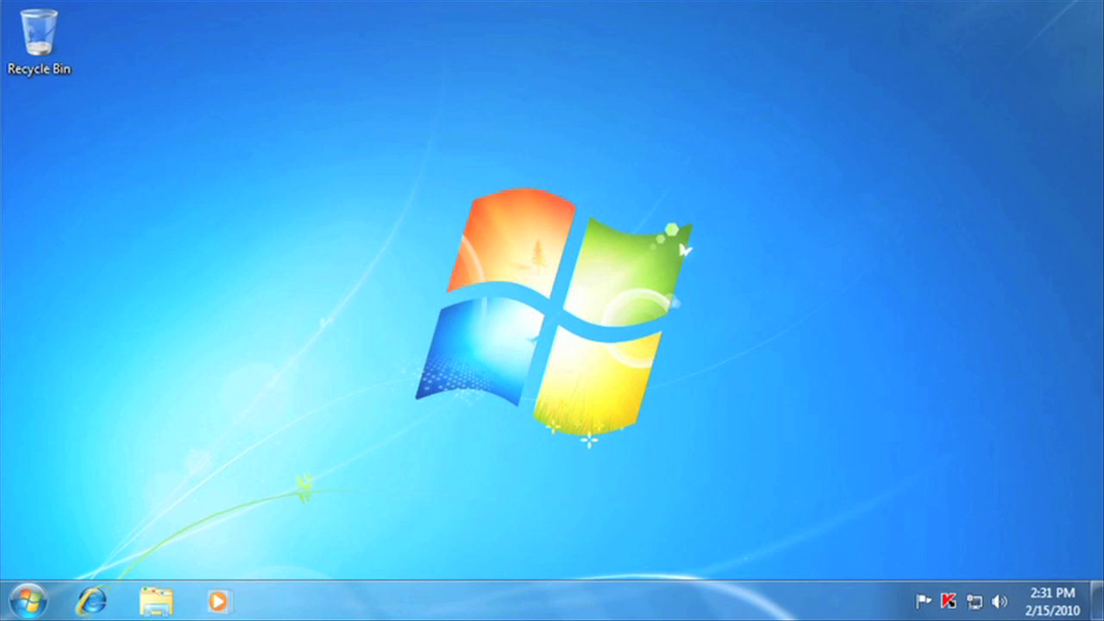
- Open Personalization from the desktop's right-click menu and apply the Landscapes theme
right_click(740, 360)
click(788, 344)
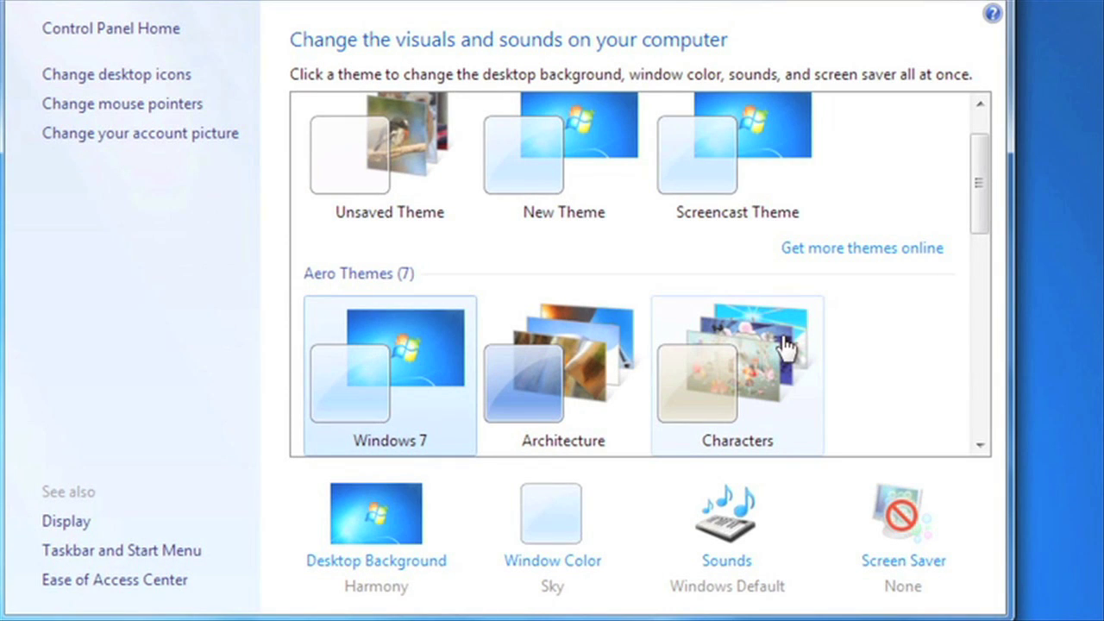
click(559, 390)
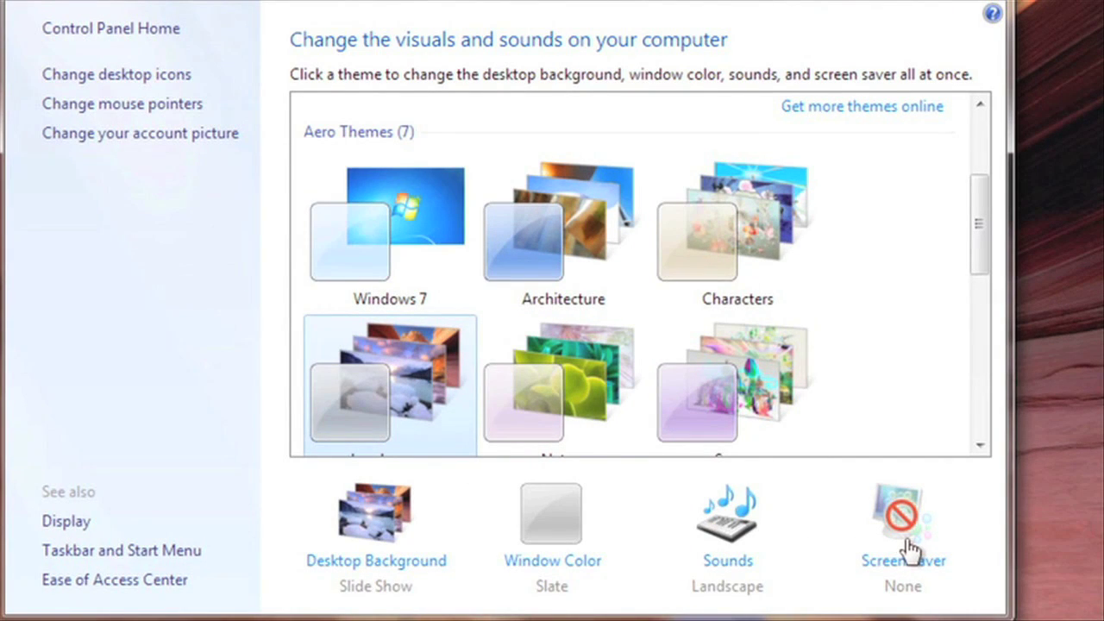
- Make the background a slideshow of the first, third and fifth Architecture pictures, changing every 15 minutes
click(383, 535)
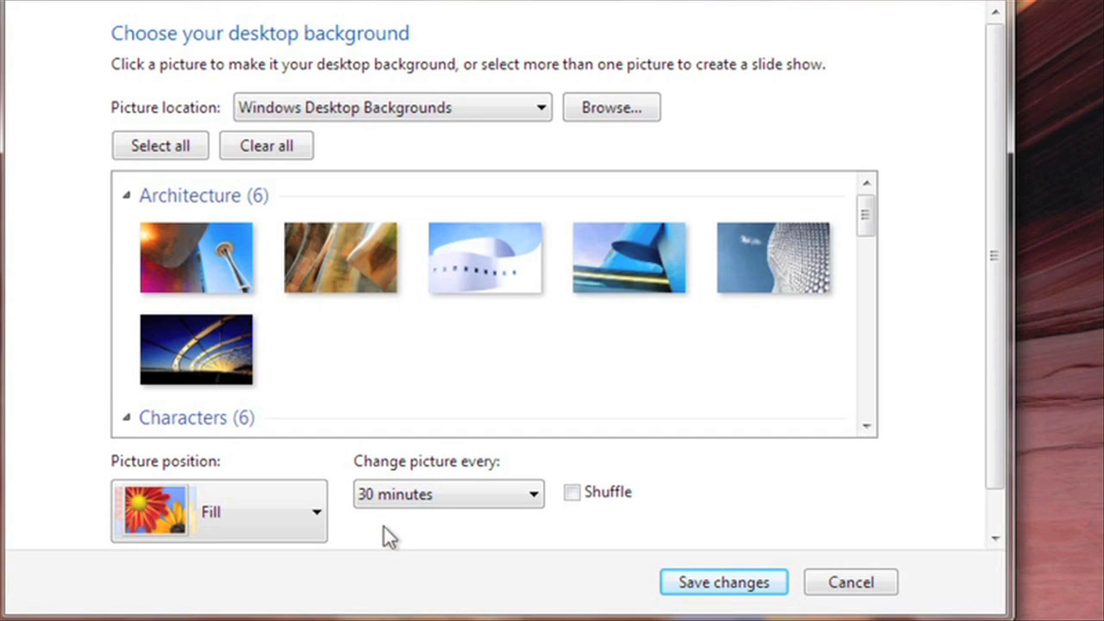
click(143, 226)
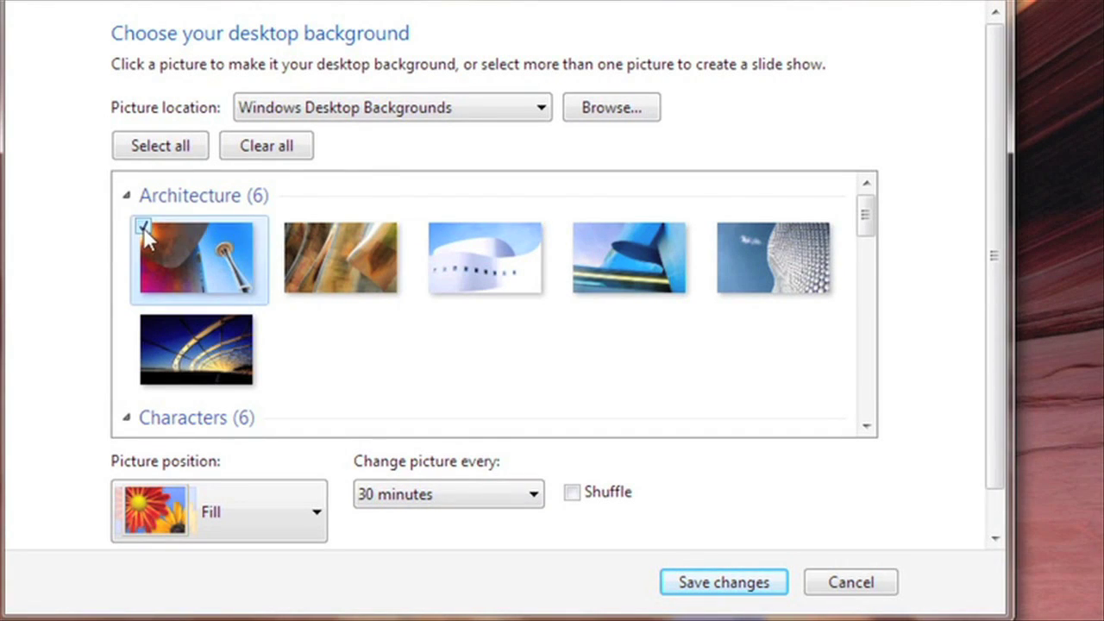
click(429, 227)
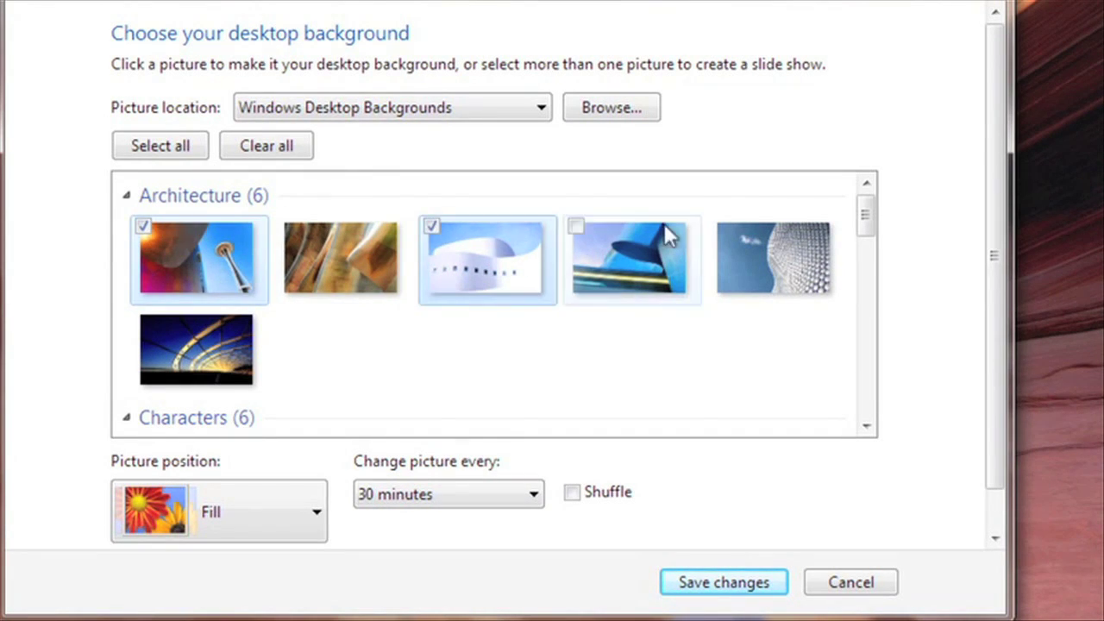
click(724, 222)
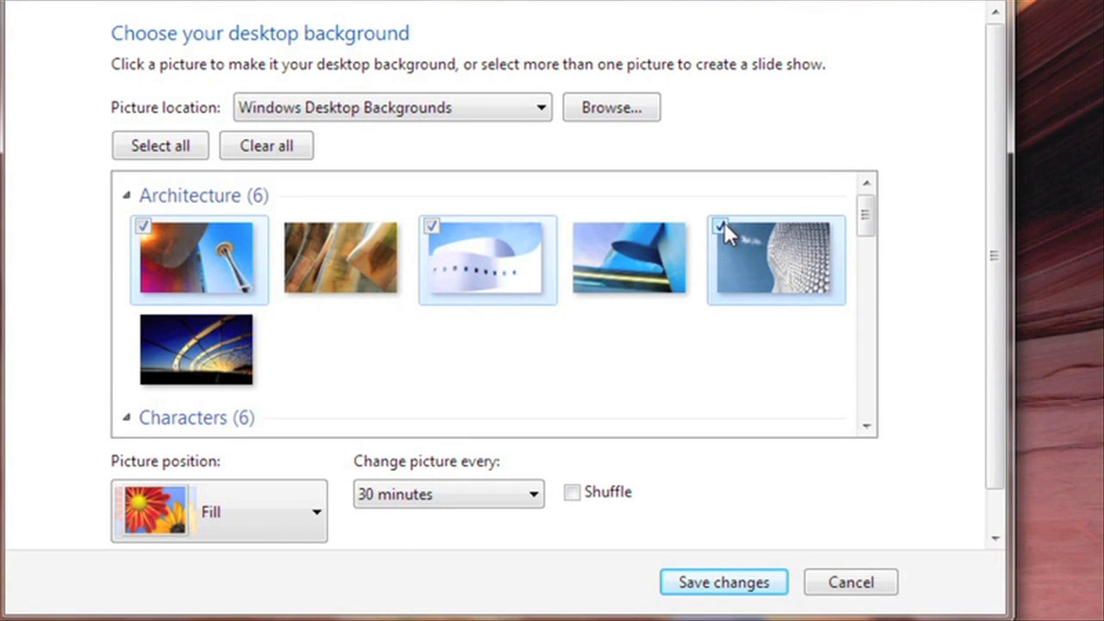
click(444, 493)
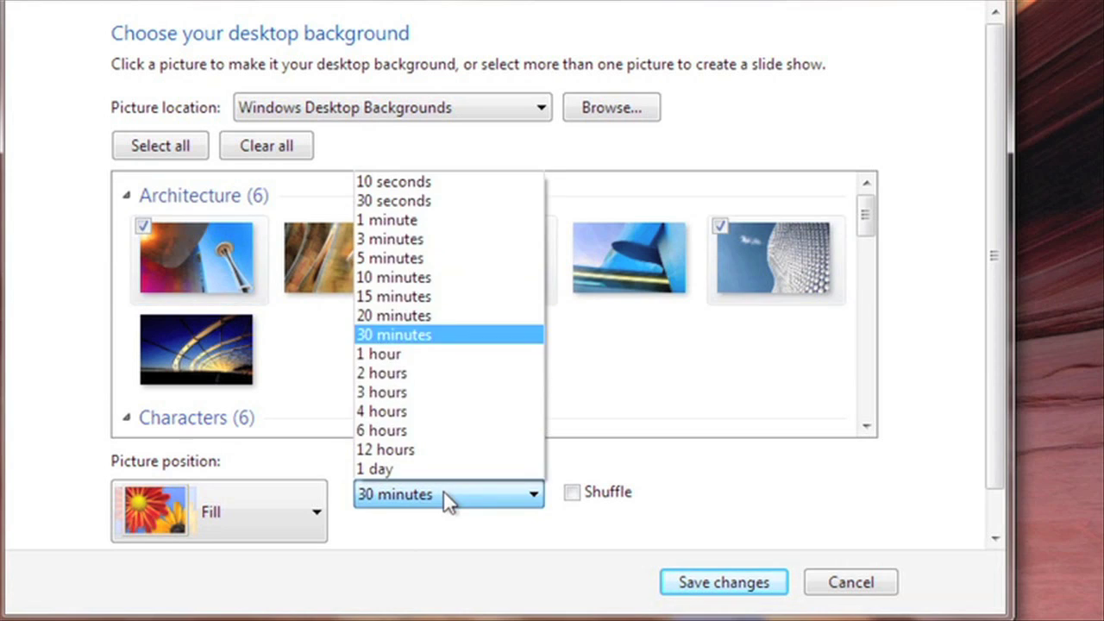
click(423, 301)
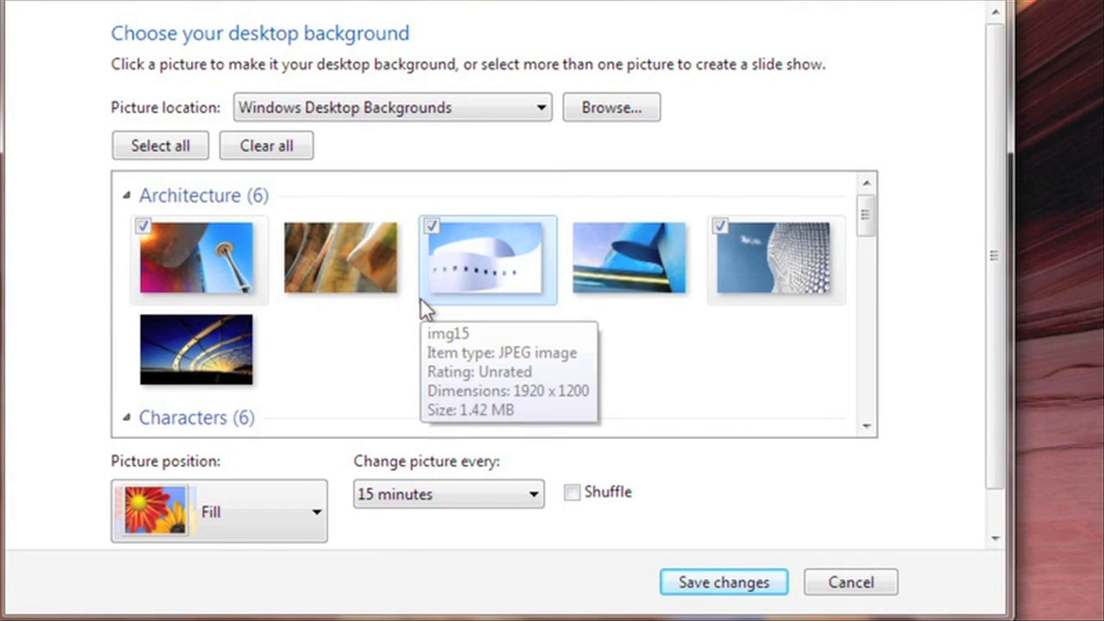
click(400, 109)
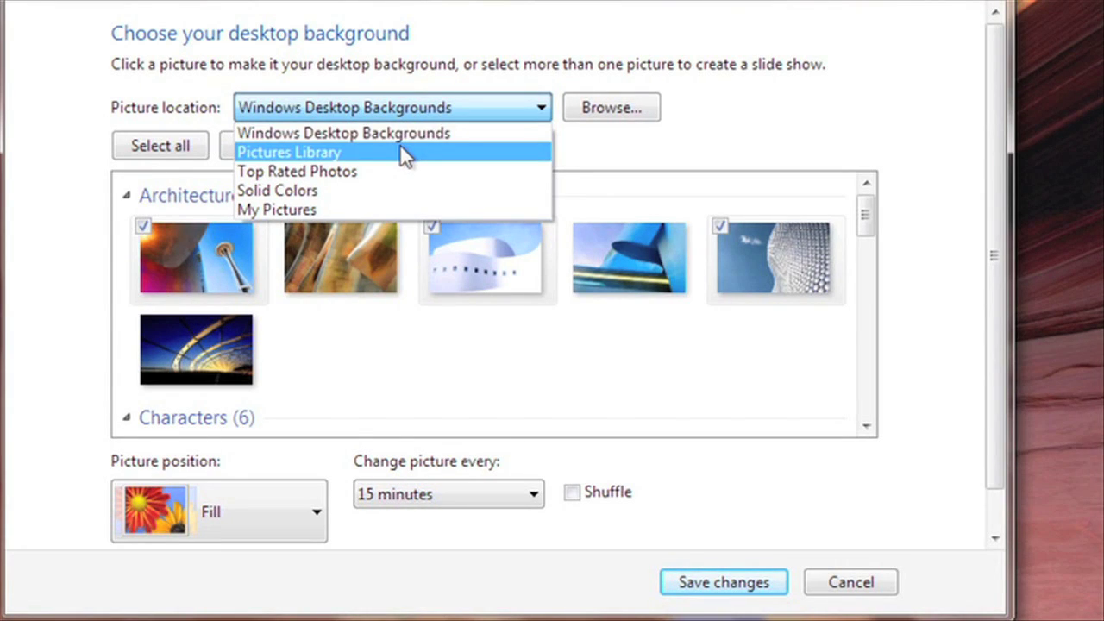
click(634, 145)
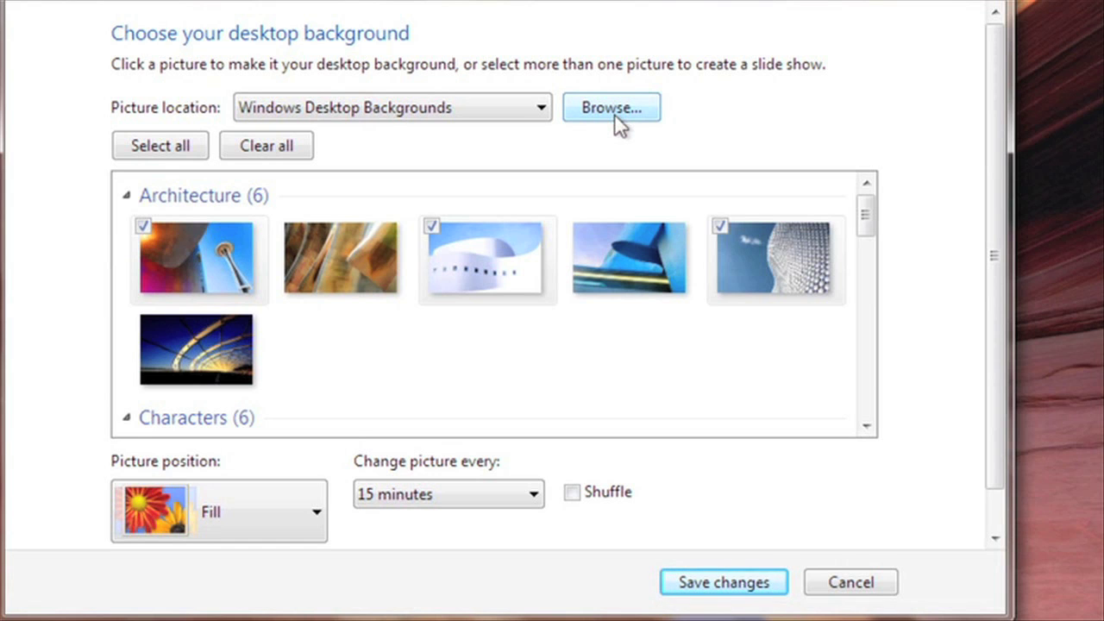
click(715, 582)
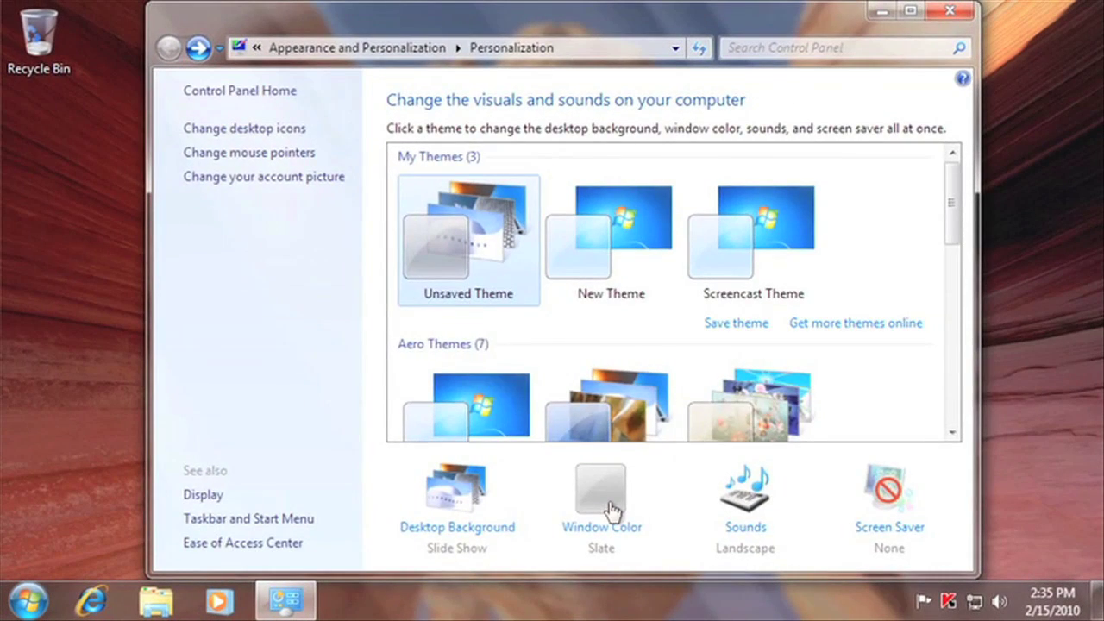
- Set the window colour to Violet with adjusted intensity and transparency turned off, and save
click(583, 540)
click(436, 168)
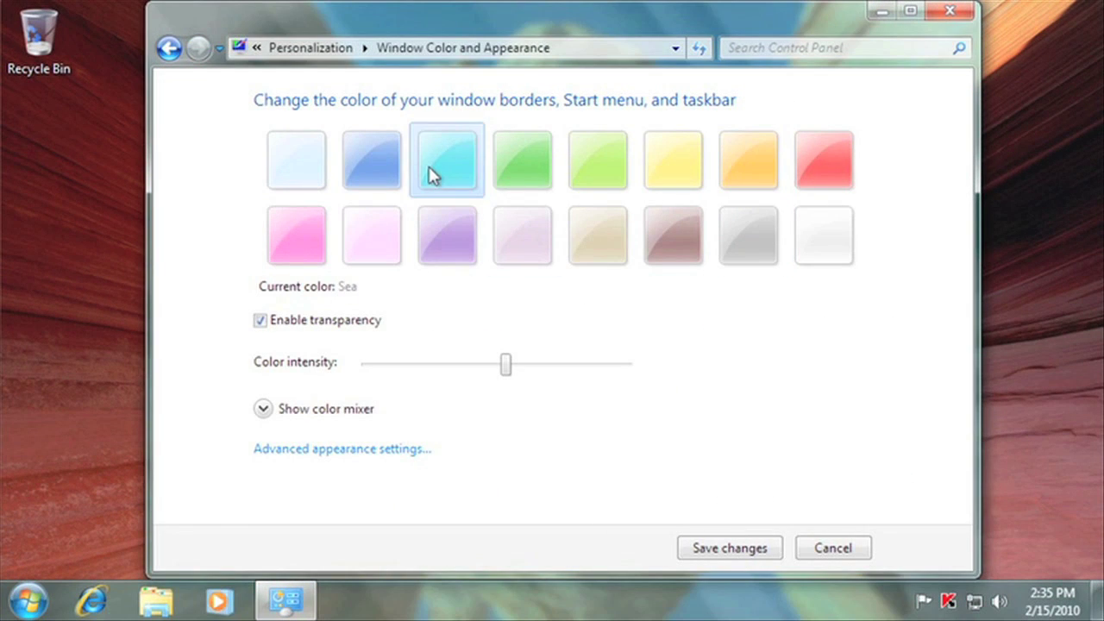
click(808, 163)
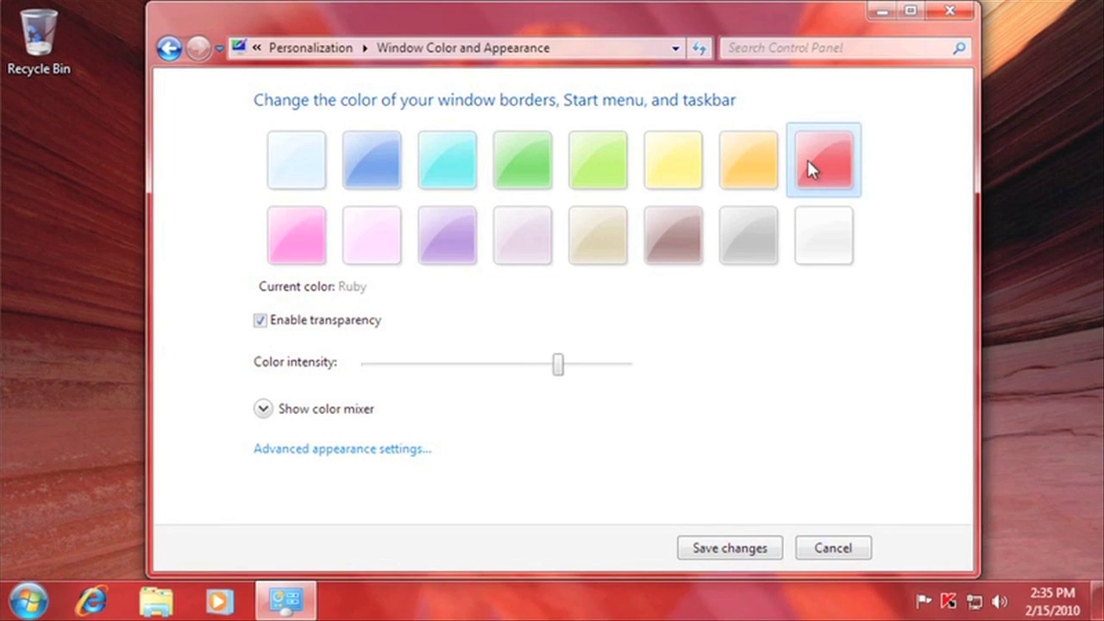
click(445, 243)
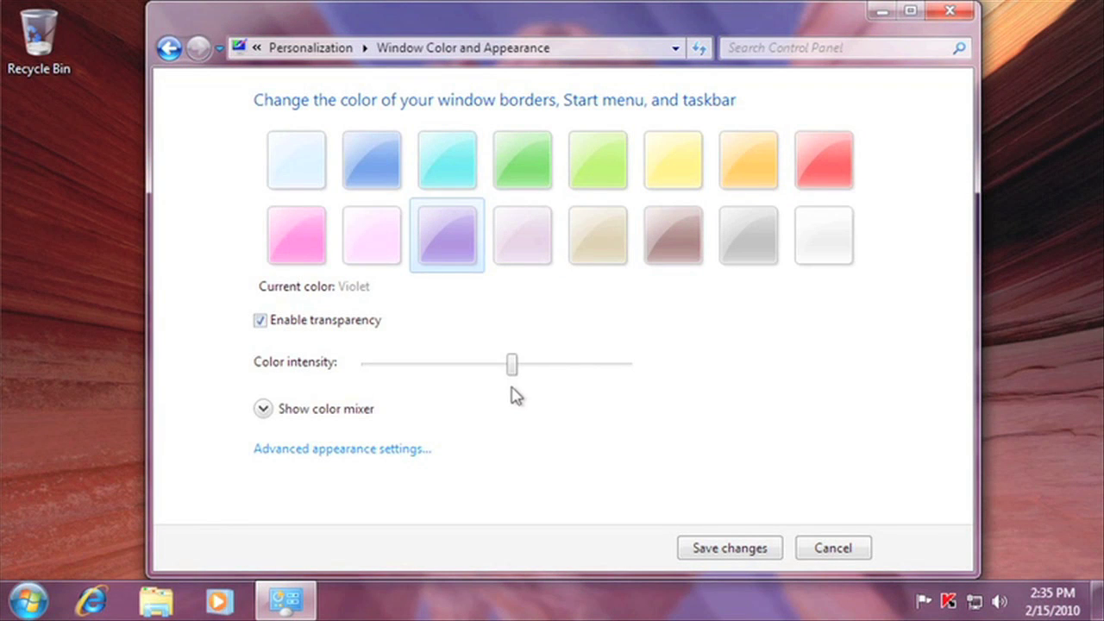
mouse_move(513, 375)
mouse_down()
mouse_move(665, 372)
mouse_move(379, 385)
mouse_move(503, 388)
mouse_up()
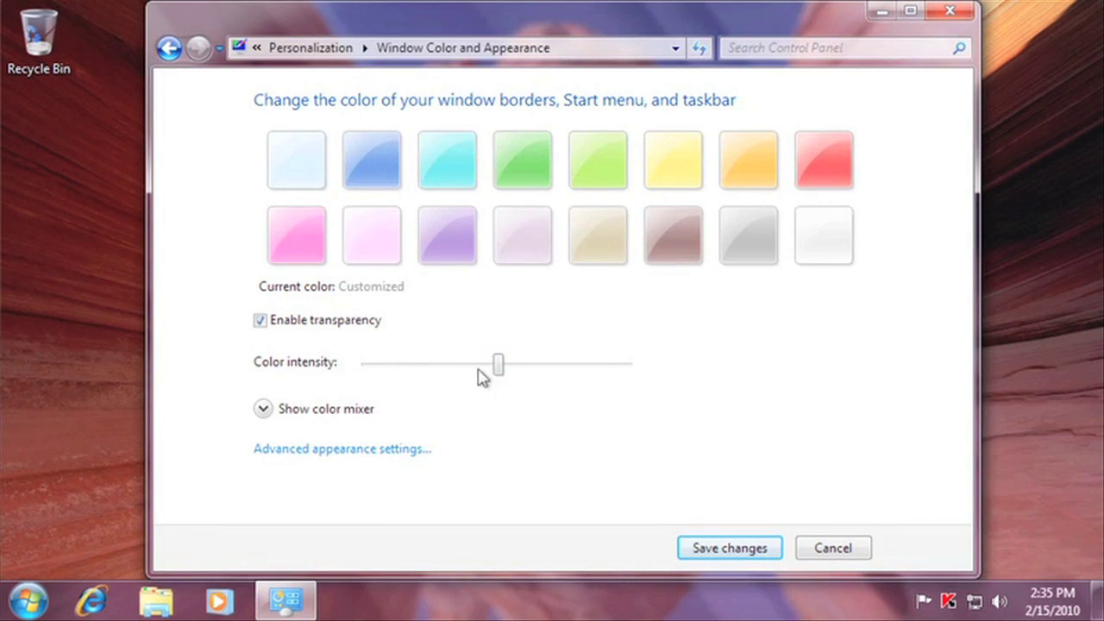
click(261, 322)
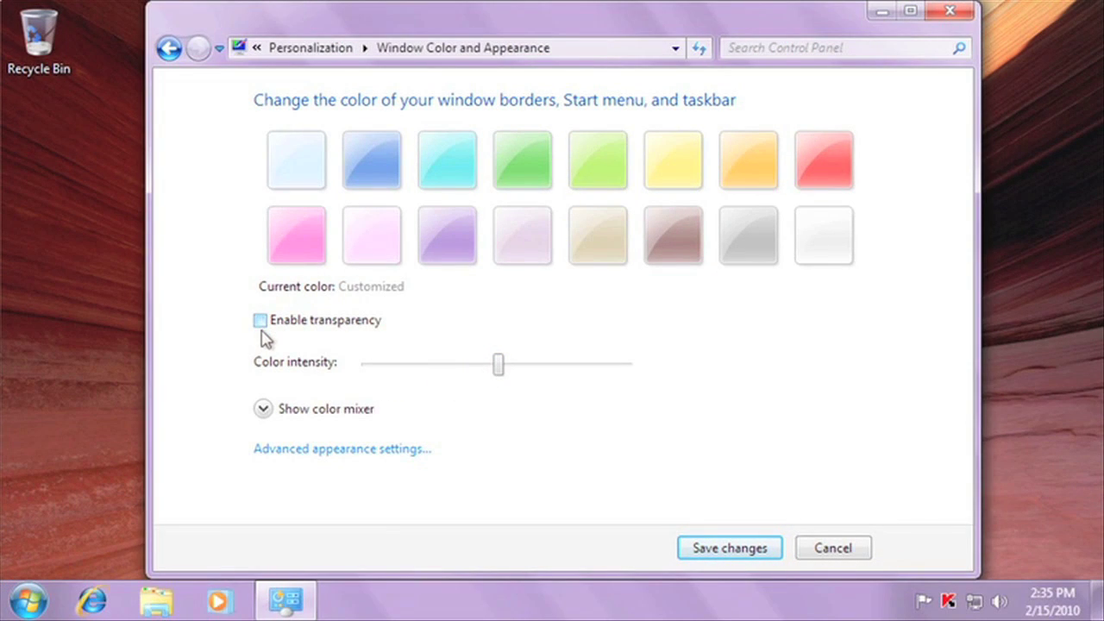
click(727, 550)
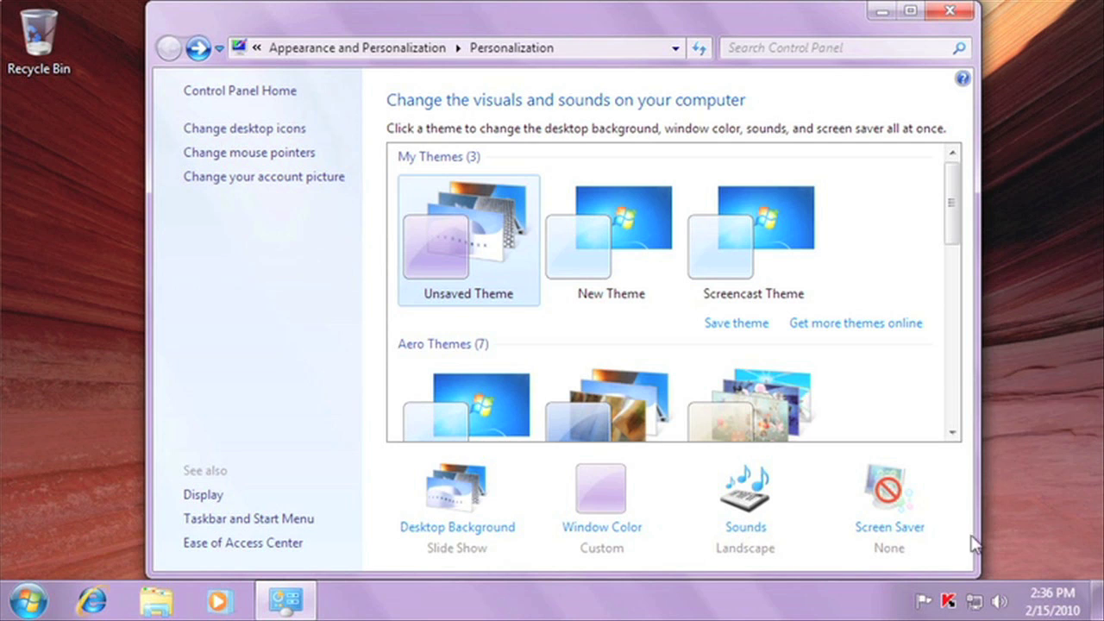
- Preview the Bubbles screen saver full-screen
click(895, 537)
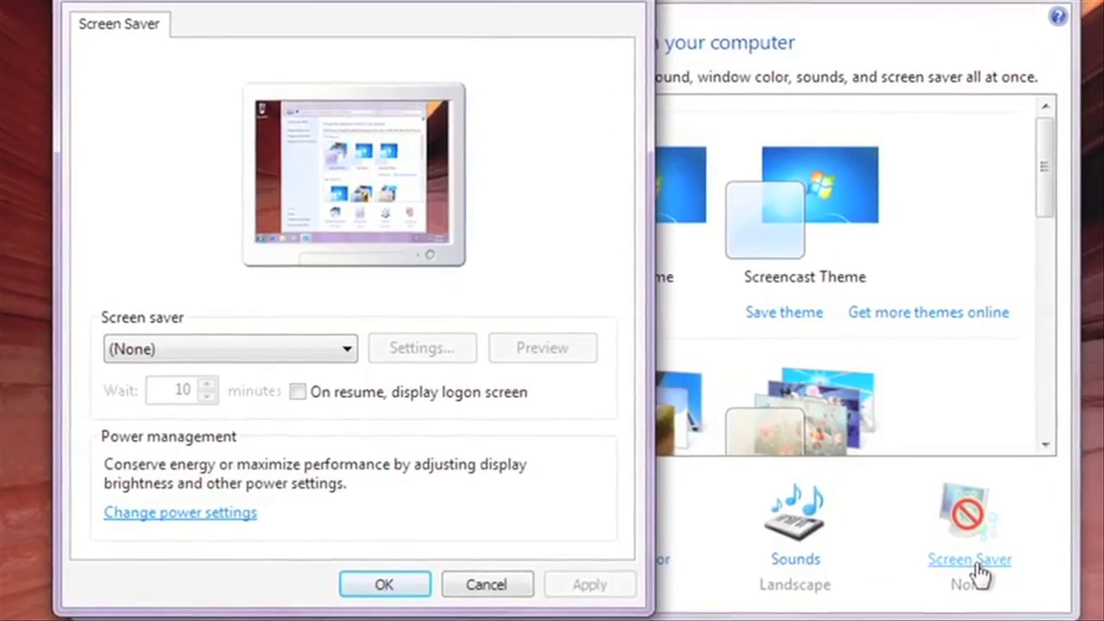
click(266, 351)
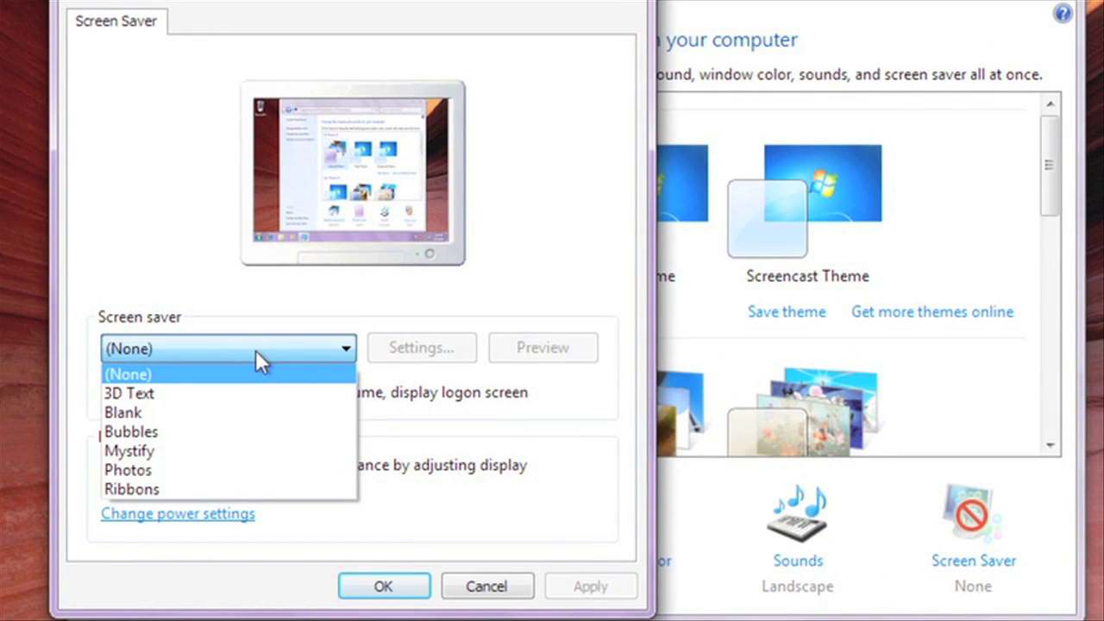
click(221, 432)
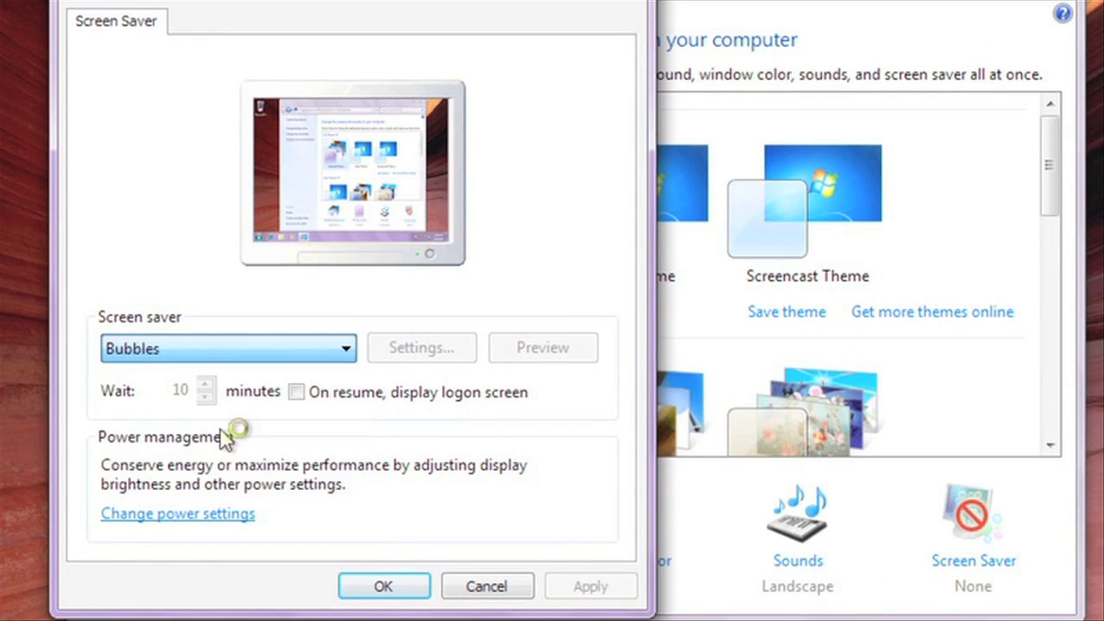
click(572, 357)
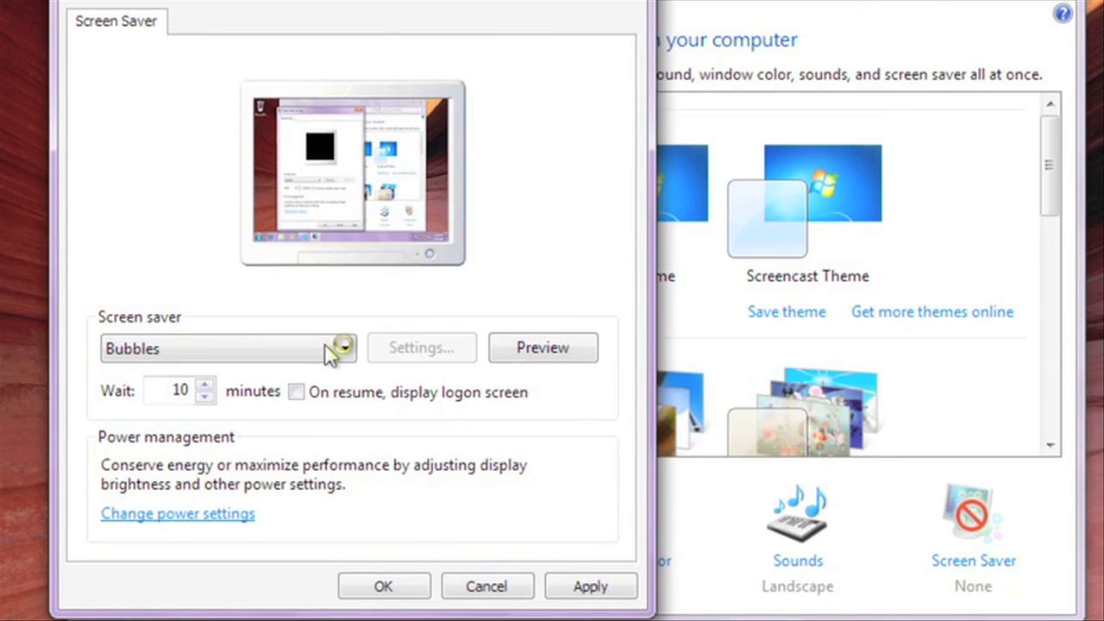
- Choose the Photos screen saver with a 15-minute wait and save the settings
click(331, 350)
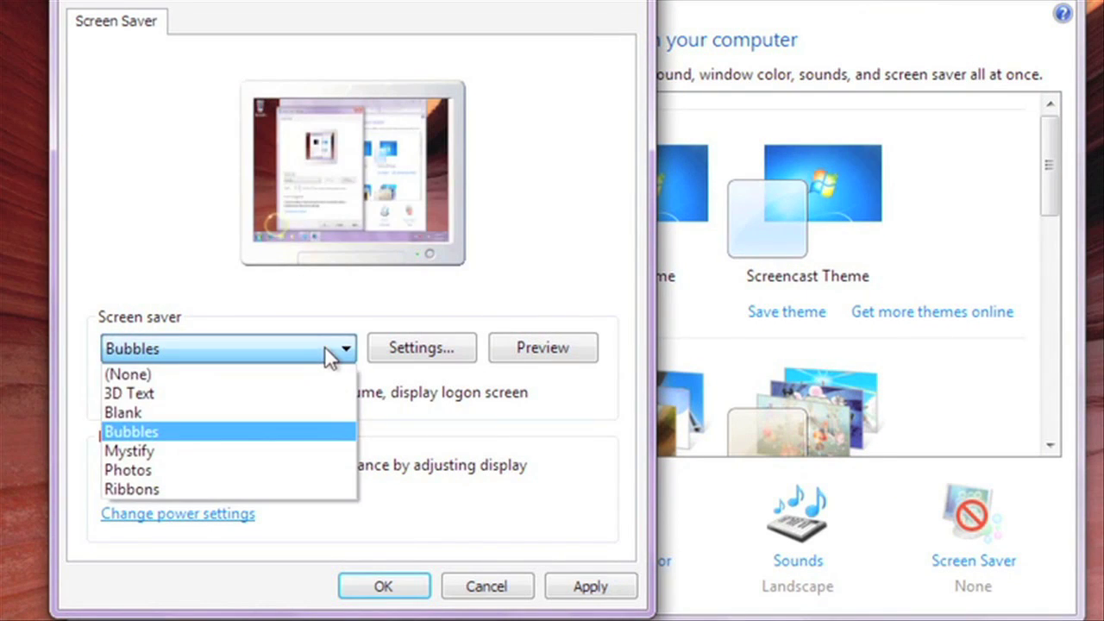
click(205, 468)
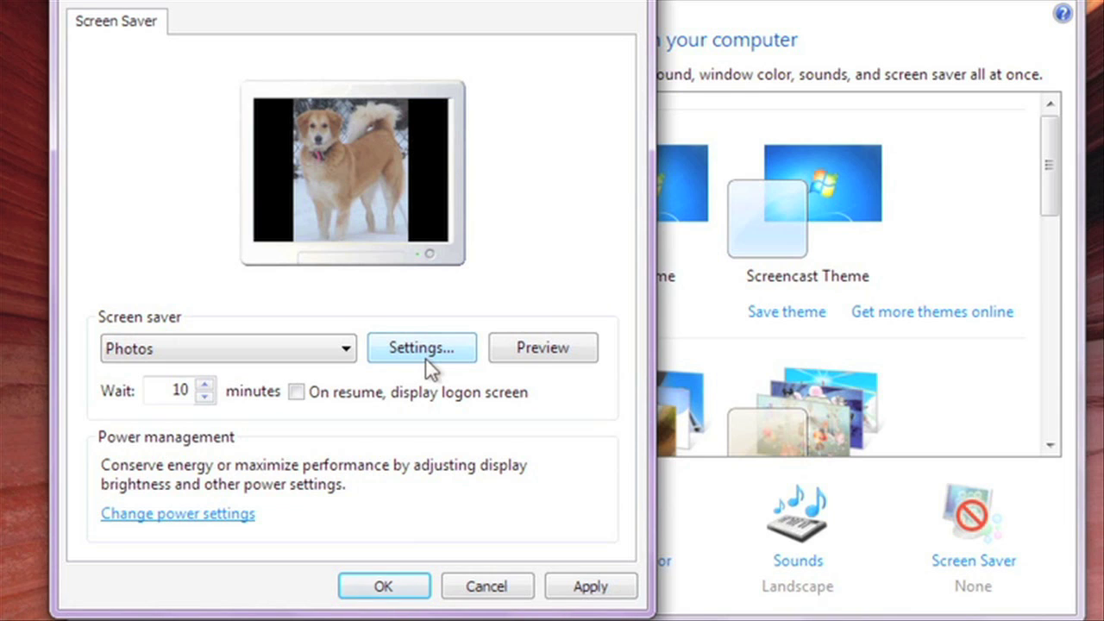
click(206, 386)
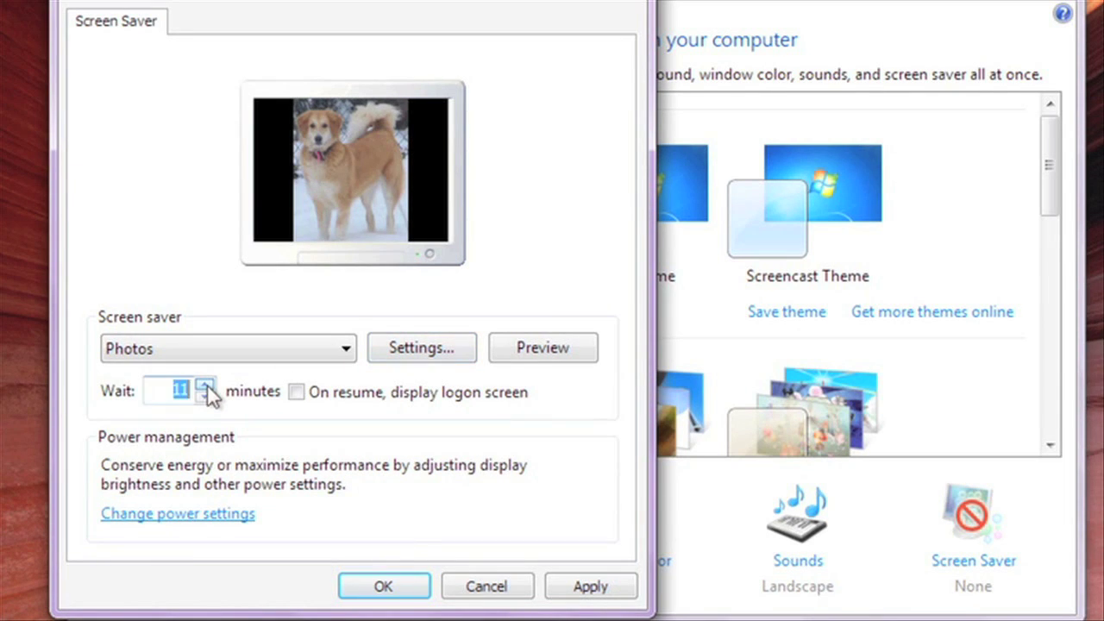
click(206, 386)
click(206, 386)
click(206, 386)
click(206, 385)
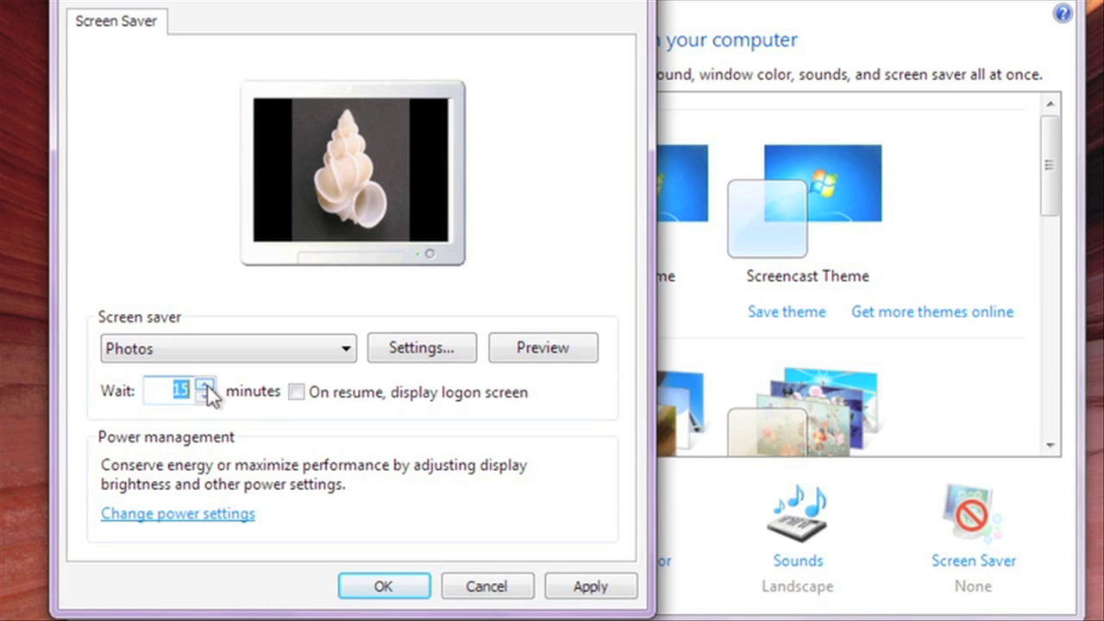
click(382, 589)
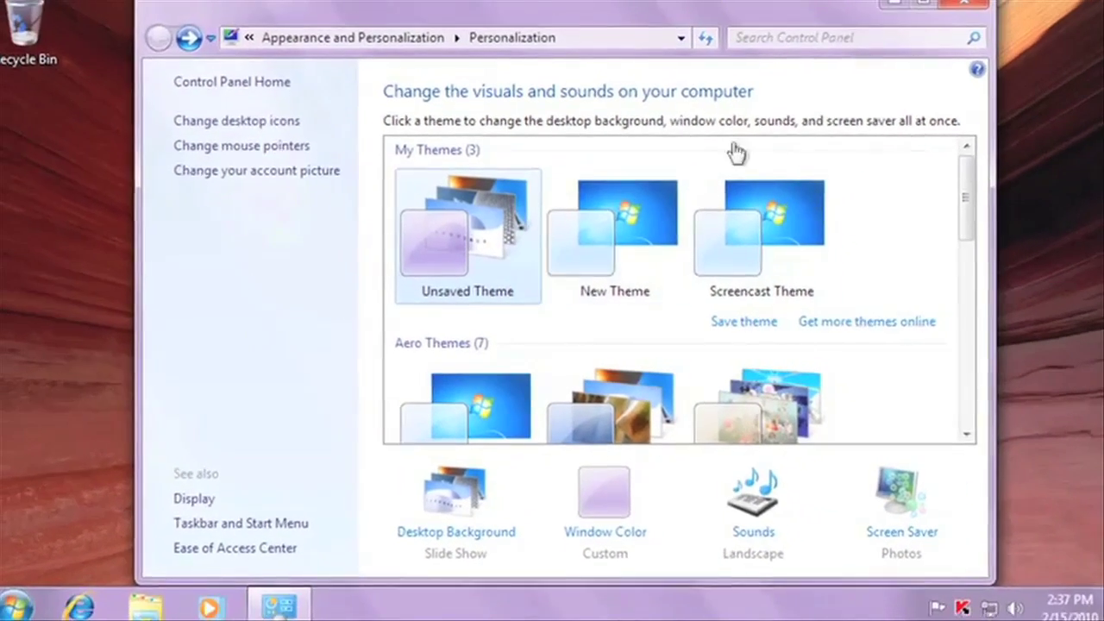
- Close Personalization and open the Gadgets gallery from the desktop's right-click menu
click(935, 16)
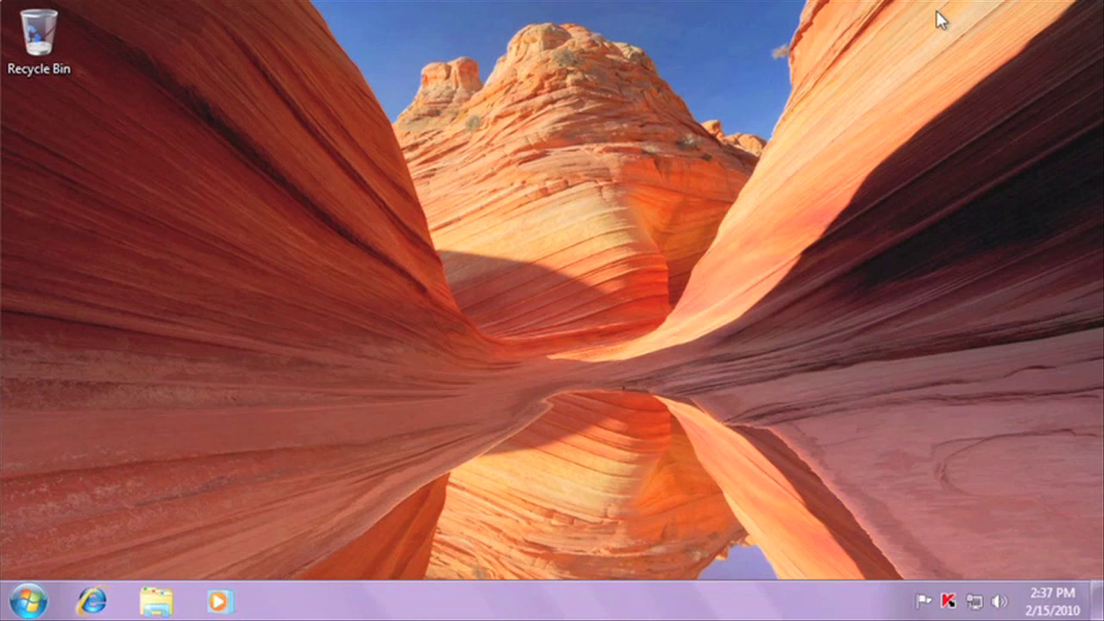
right_click(579, 265)
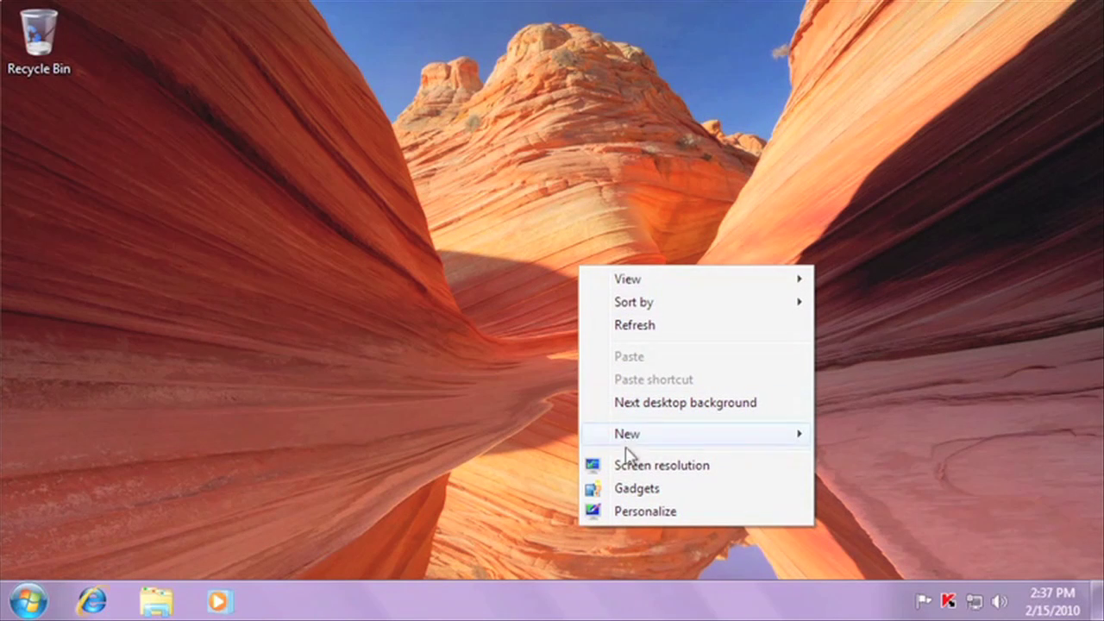
click(634, 489)
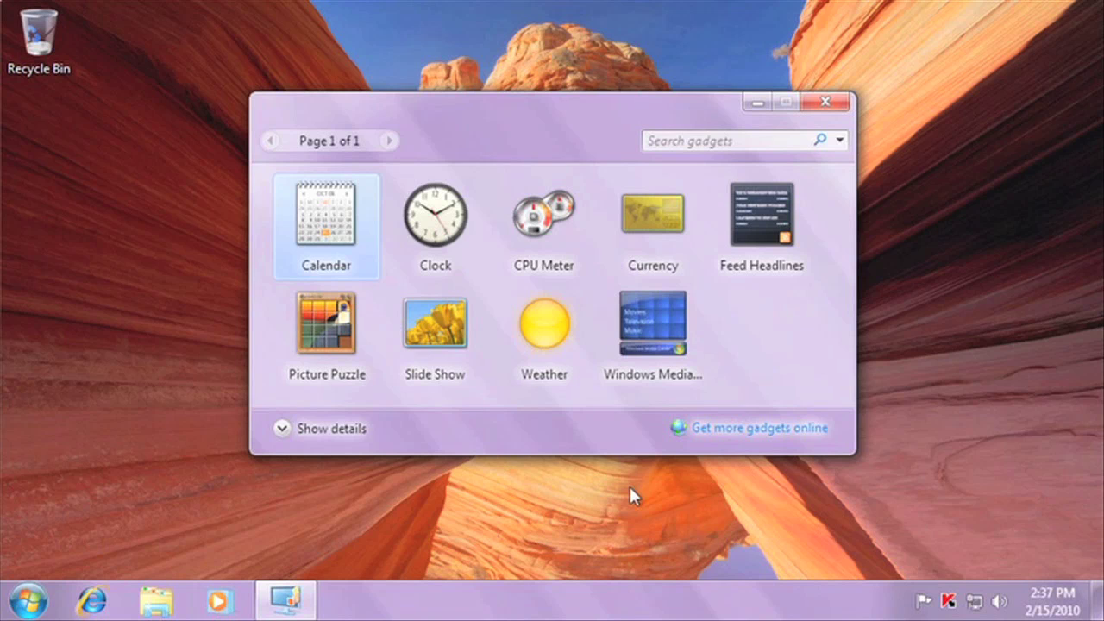
- Place Clock, Weather and Slide Show gadgets down the right side of the desktop
drag(436, 215, 1014, 97)
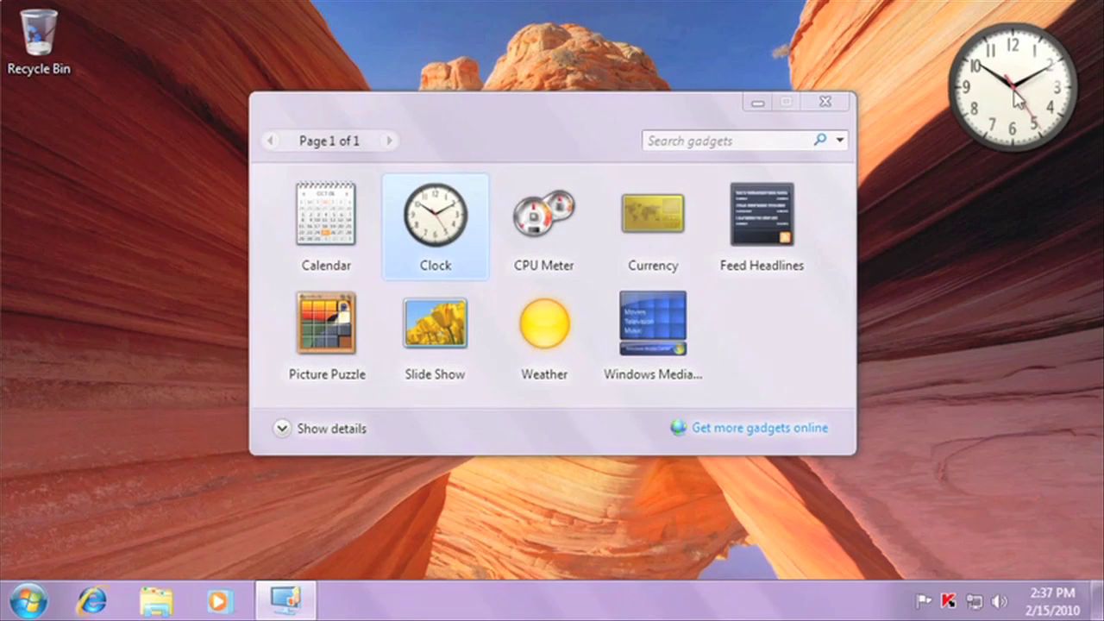
drag(540, 321, 1019, 269)
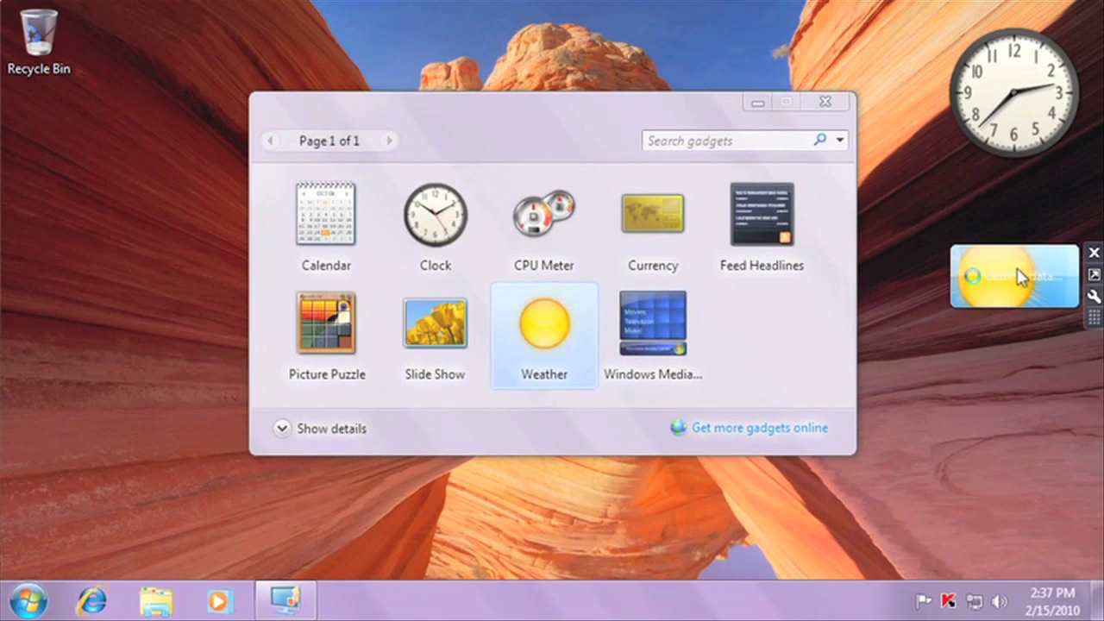
drag(435, 326, 1015, 477)
- Change the Weather gadget's location to Raleigh, NC
mouse_move(1016, 477)
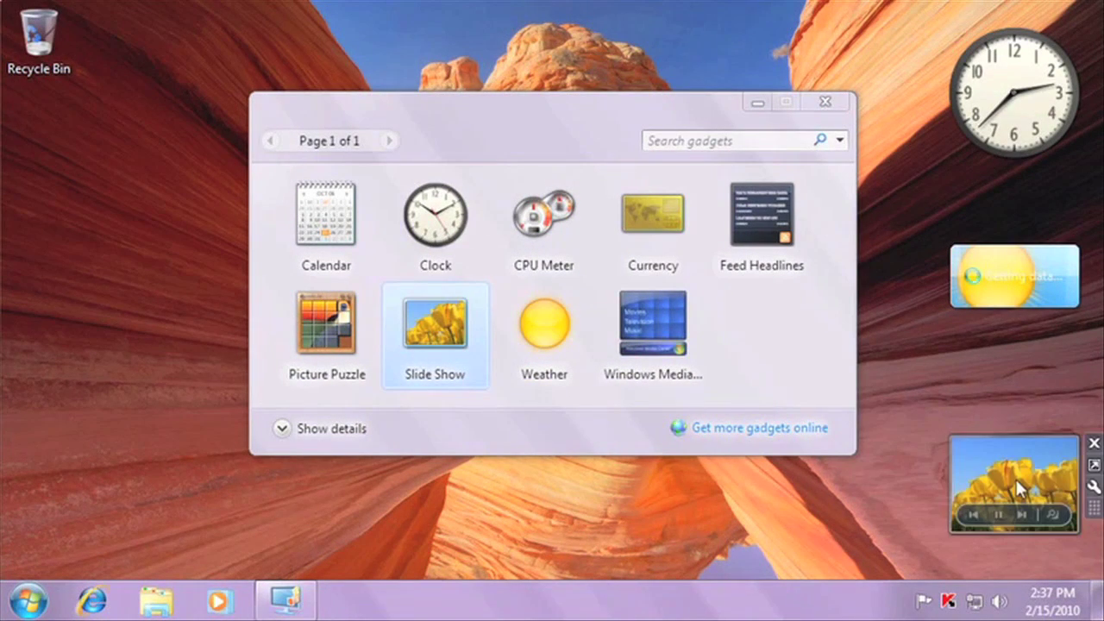
mouse_move(1073, 289)
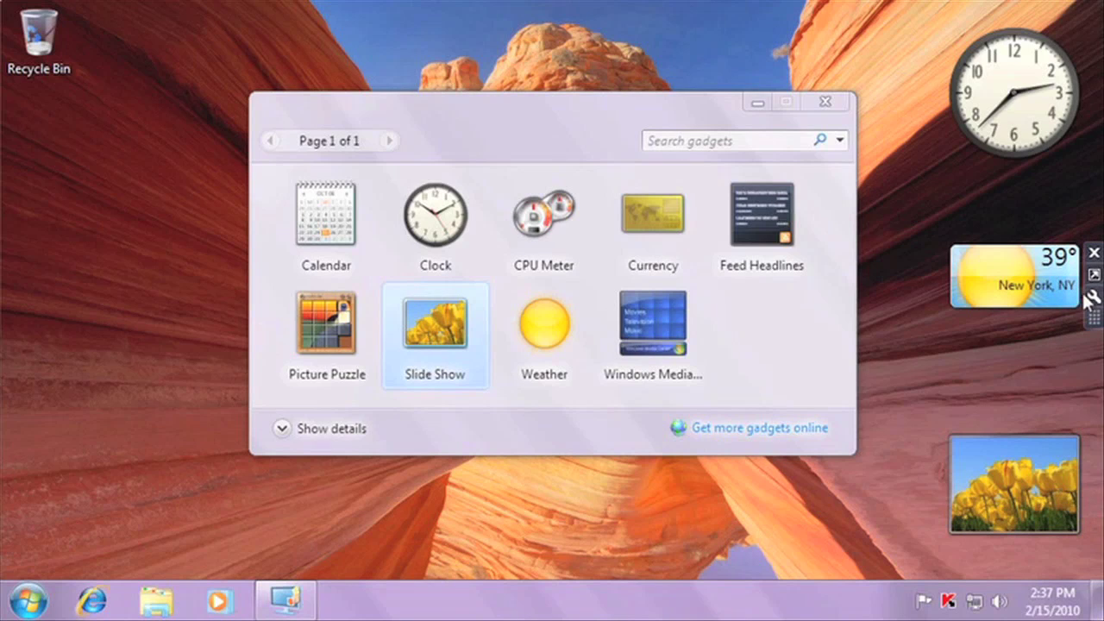
click(1093, 297)
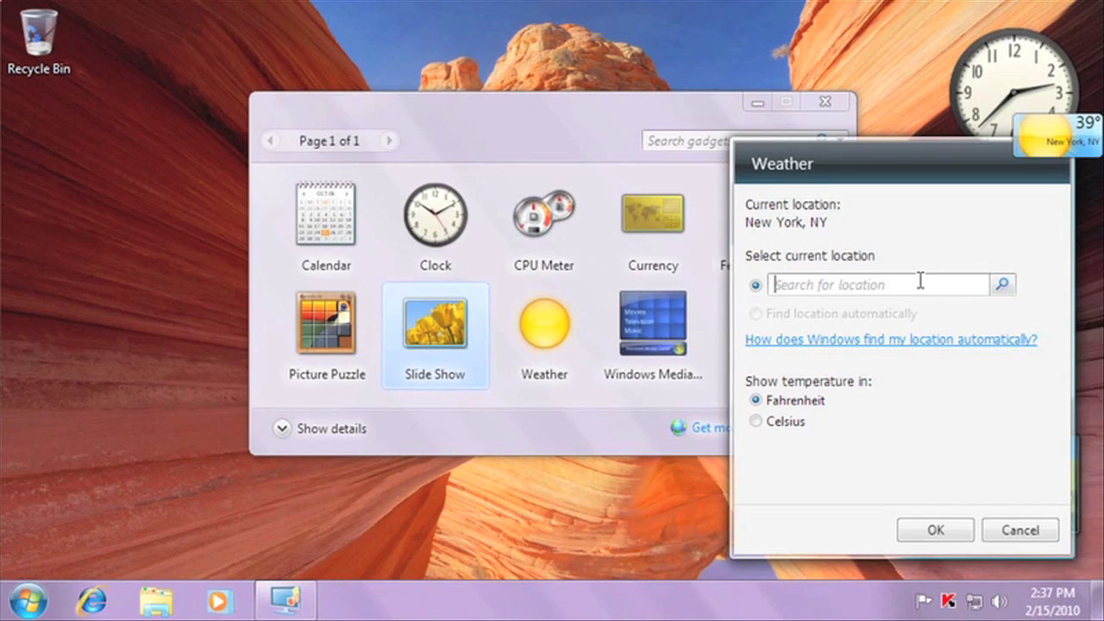
click(919, 281)
text(Ralei)
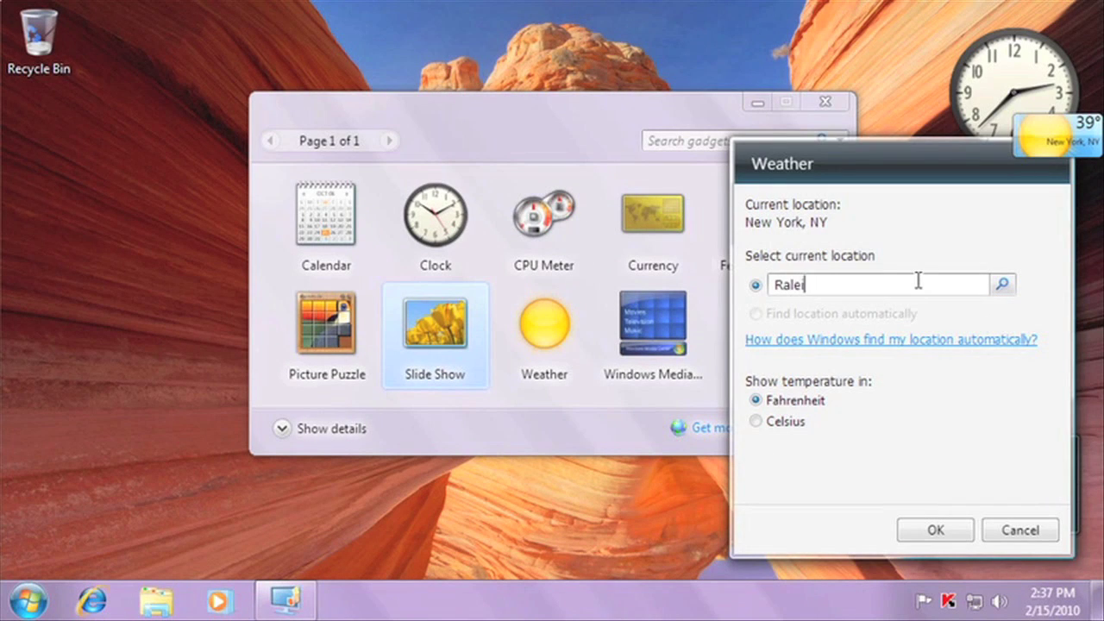
text(gh, NC)
click(910, 530)
click(910, 530)
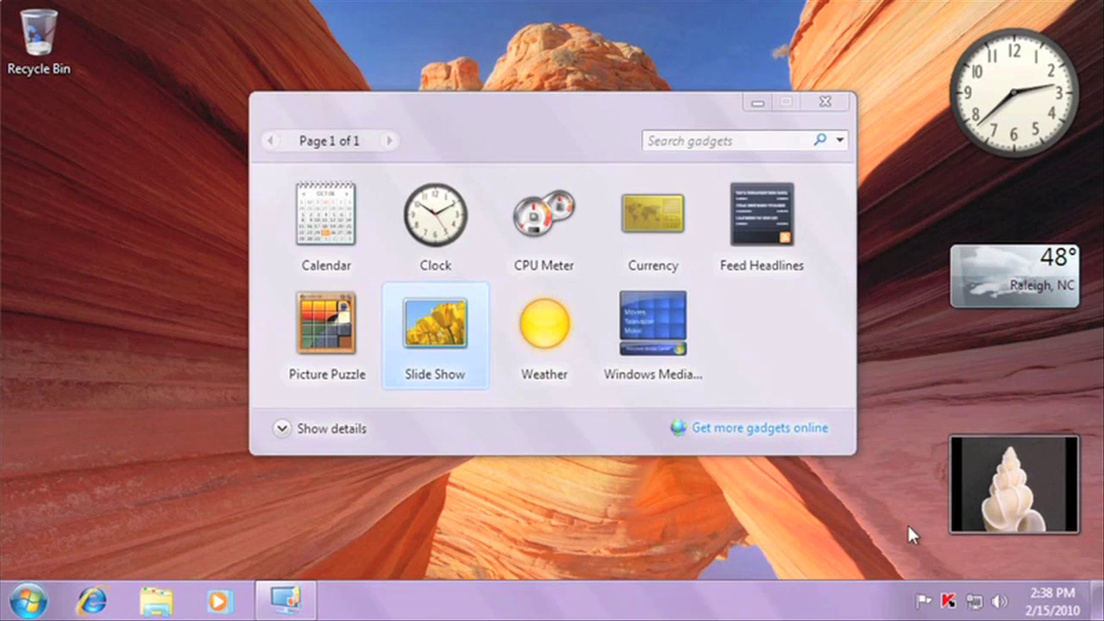